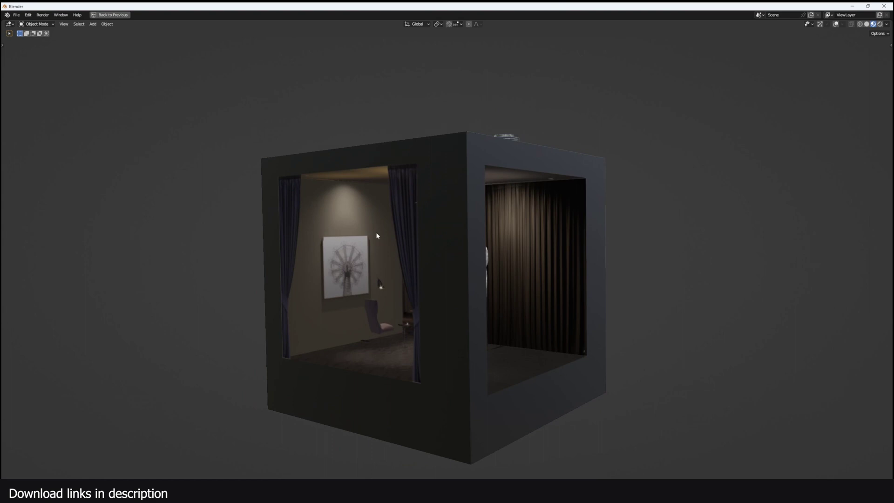
Step: Restore the full workspace layout, then examine the cube's parallax window interiors and the kitbash details on its other faces
key("ctrl+alt+space")
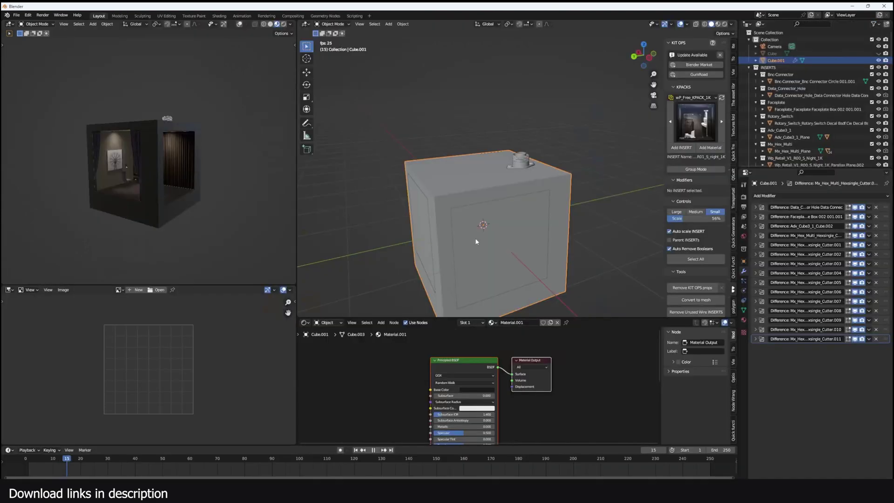
left_click(558, 323)
middle_click_drag(157, 154, 172, 135)
scroll(204, 145, "up", 6)
scroll(550, 150, "down", 4)
middle_click_drag(588, 150, 611, 144)
scroll(473, 139, "up", 3)
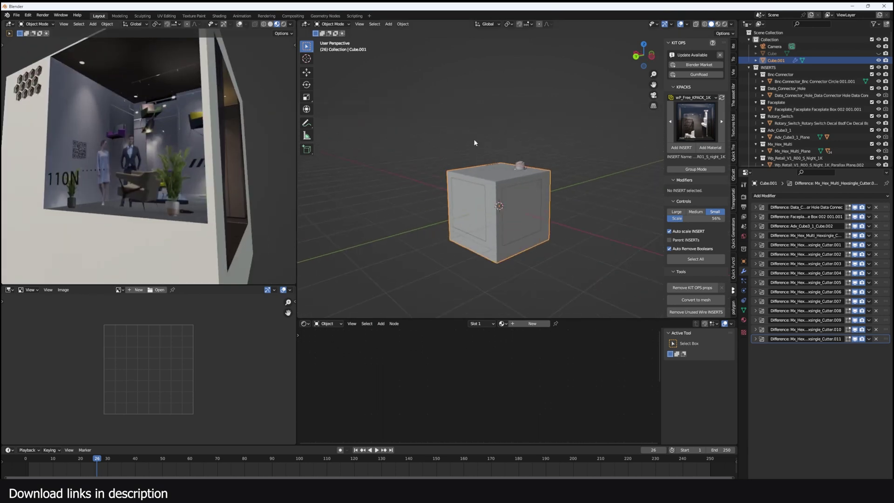
middle_click_drag(493, 141, 460, 133)
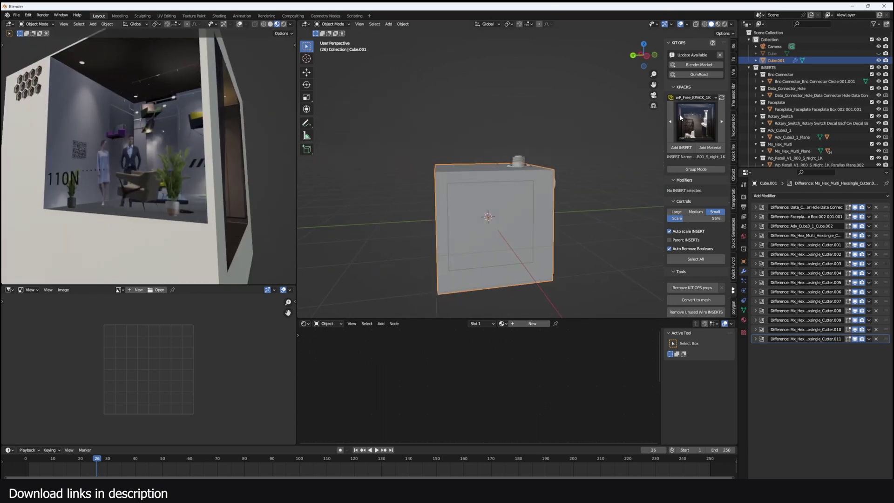
middle_click_drag(558, 177, 449, 172)
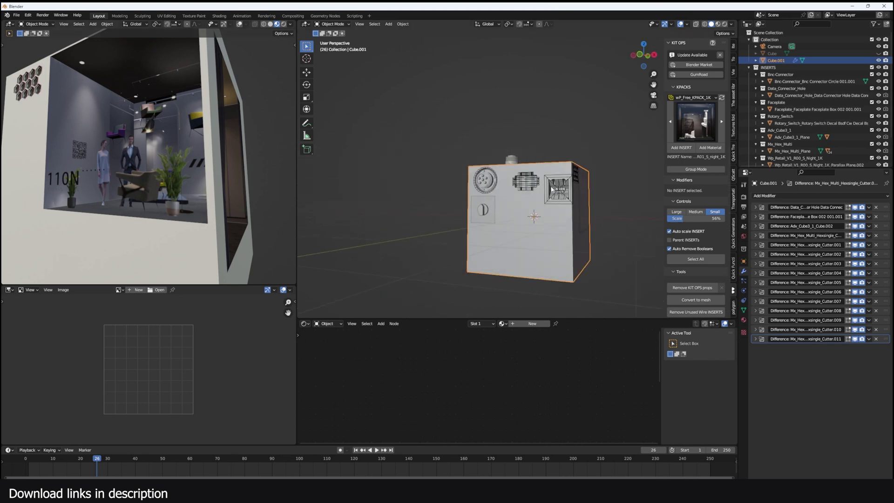
middle_click_drag(551, 188, 505, 208)
Step: Show the main viewport in Material Preview and move the retail window plane straight up along Z above the cube
left_click(504, 208)
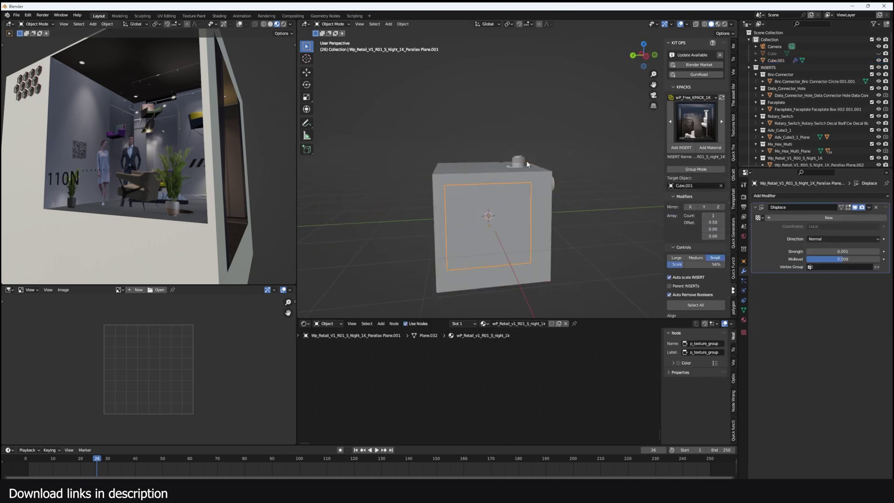
left_click(718, 23)
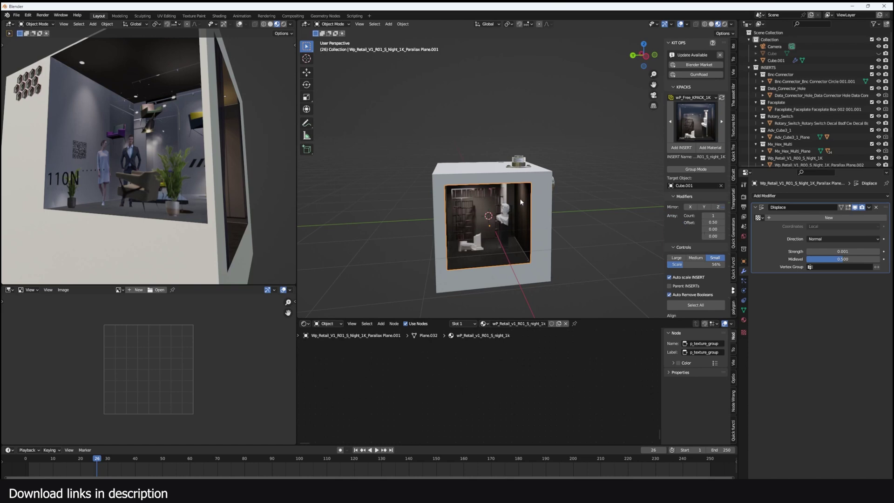
key("g")
key("z")
left_click(554, 105)
Step: Try to duplicate the raised retail window plane and rotate it about the Z axis
middle_click_drag(554, 105, 620, 181)
key("shift+d")
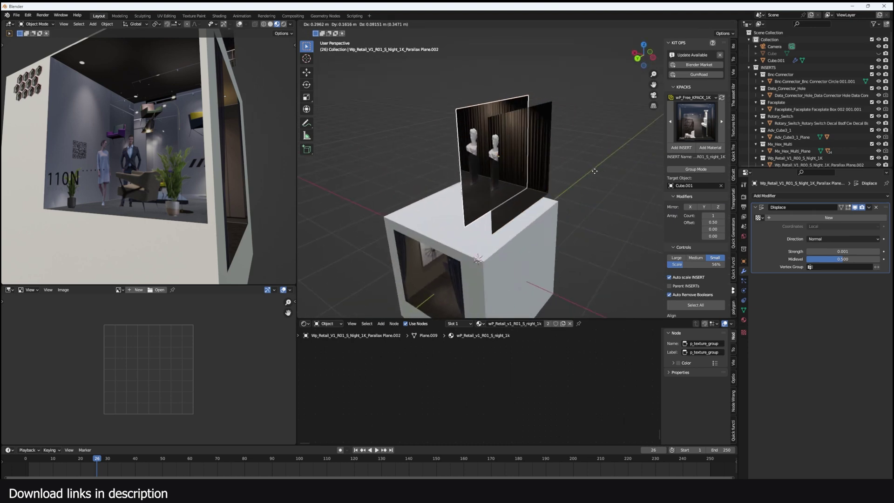
key("Escape")
key("t")
key("r")
key("z")
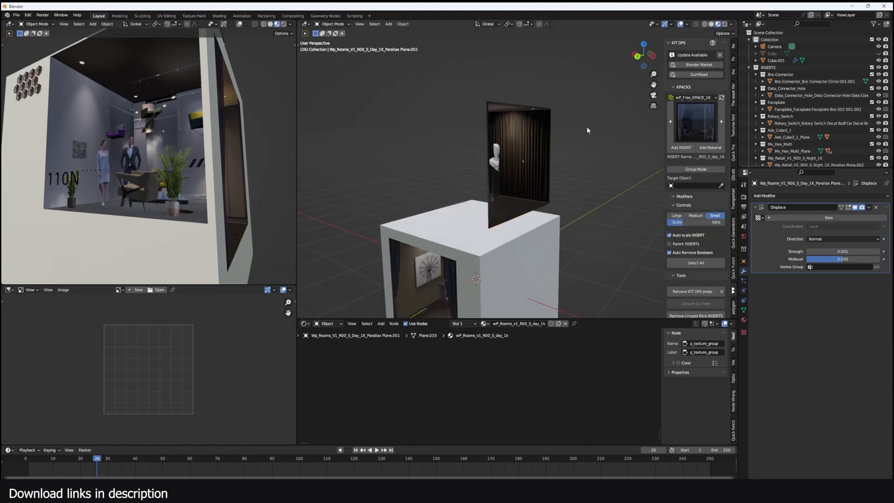
middle_click_drag(587, 131, 661, 273)
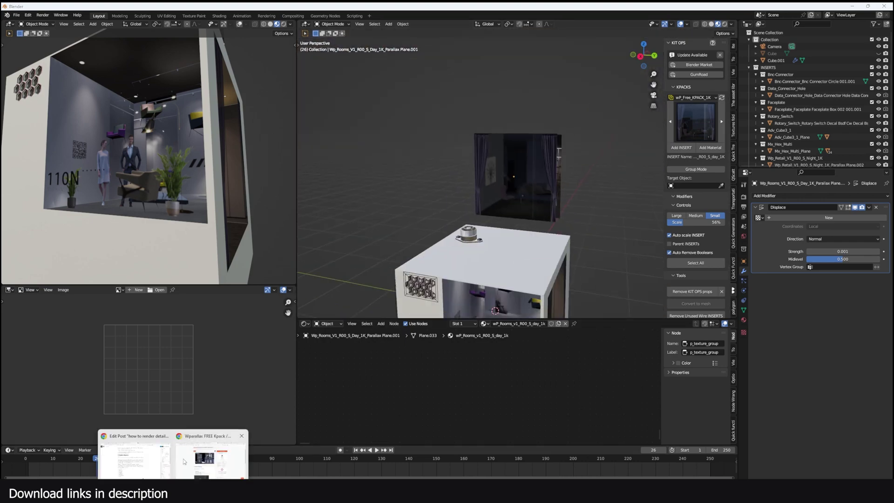
Step: Switch to the browser's Wparallax Free Kpack page on Blender Market and open the purchased order
left_click(233, 447)
scroll(555, 165, "up", 4)
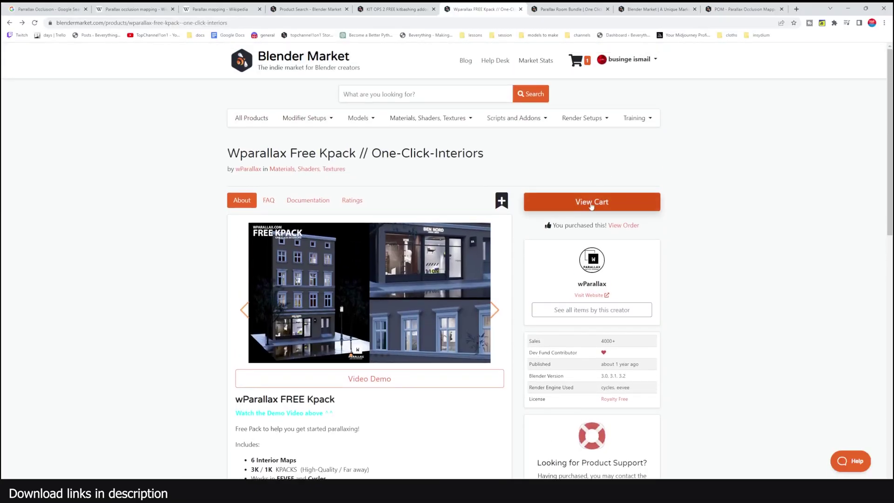
left_click(624, 225)
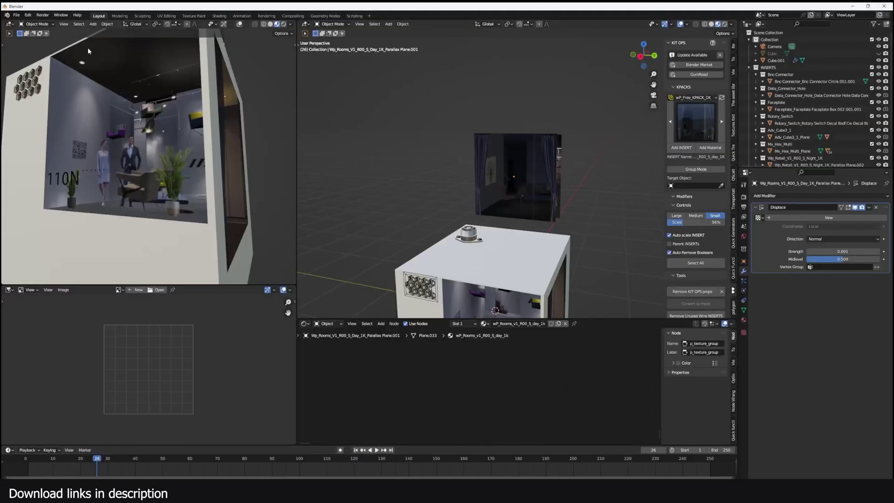
Step: Add a new KPACK path entry in the KIT OPS add-on's file path preferences and open its folder browser
left_click(28, 16)
left_click(56, 115)
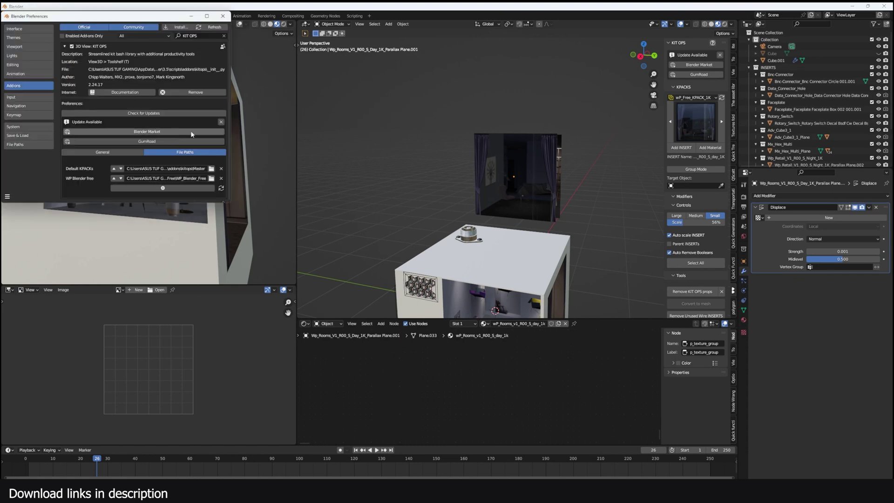
left_click(102, 153)
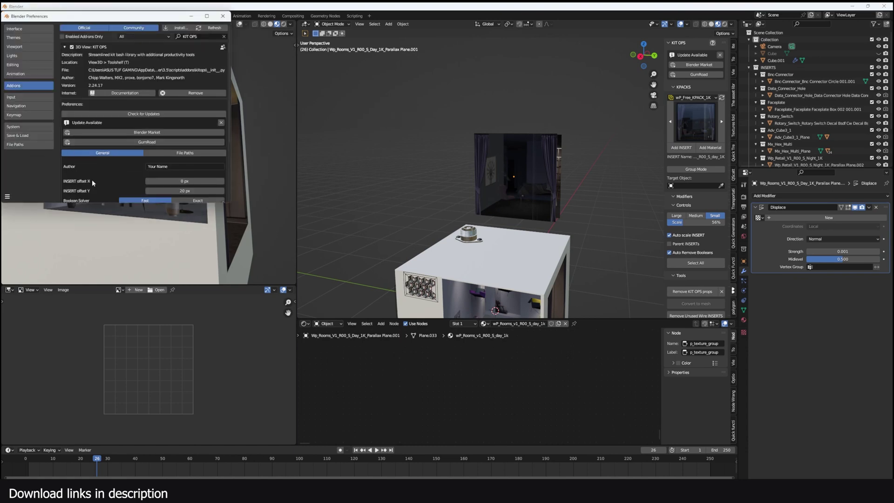
scroll(103, 140, "down", 2)
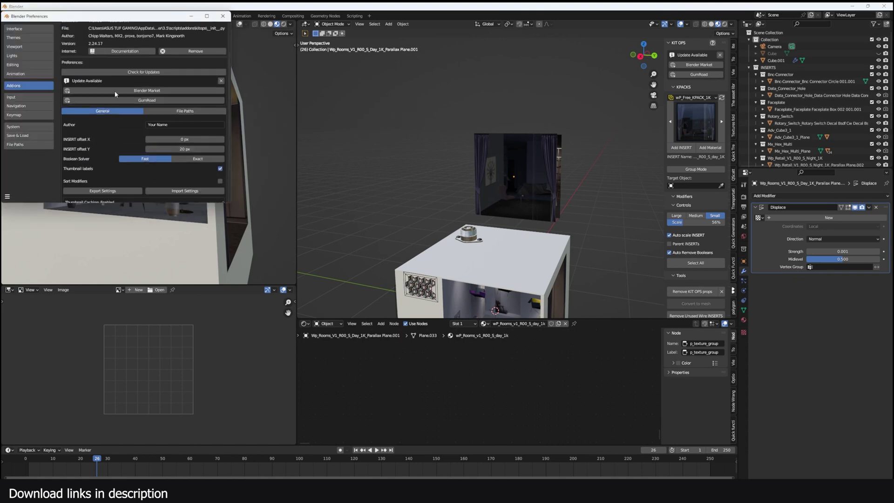
left_click(186, 115)
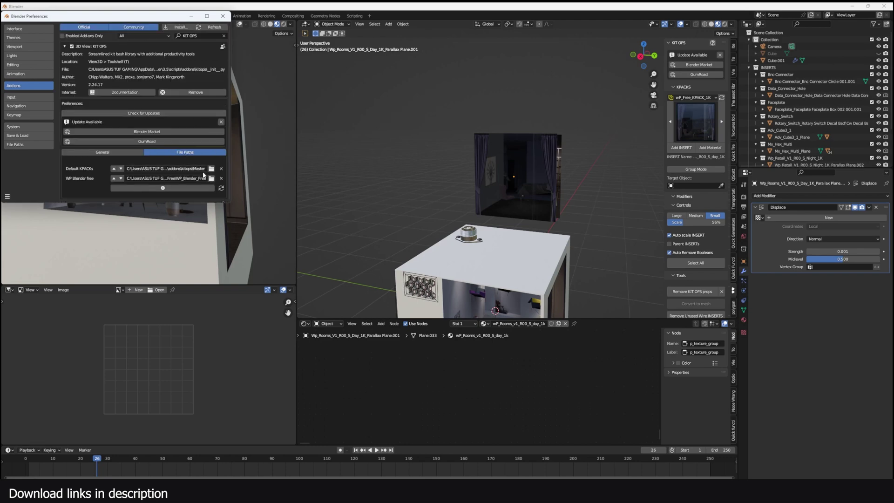
left_click(186, 187)
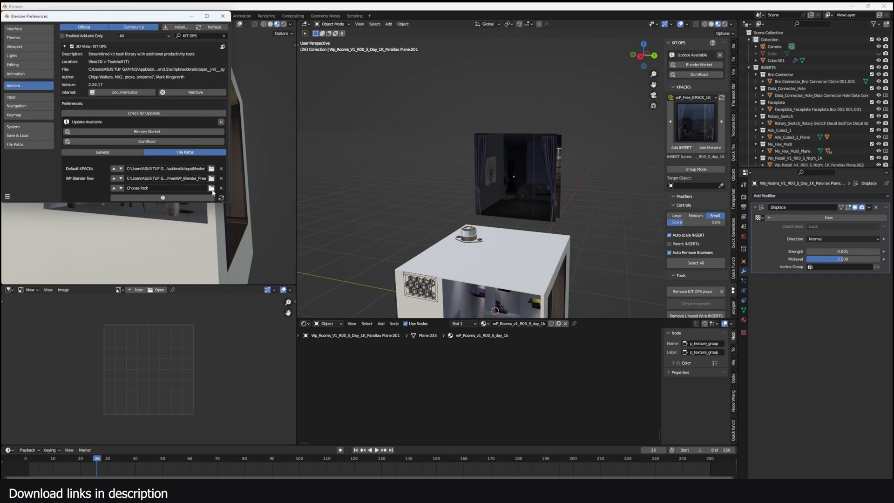
left_click(212, 189)
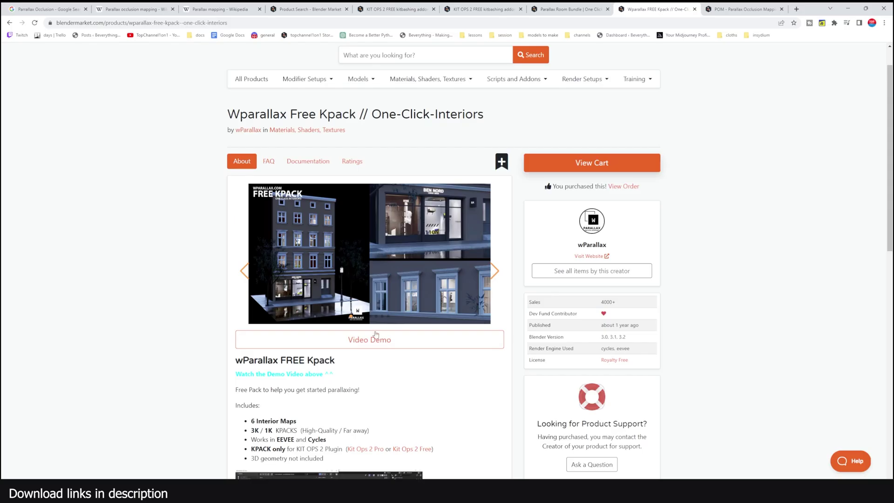
Step: Review the Wparallax Free Kpack product page in the browser
scroll(376, 334, "up", 1)
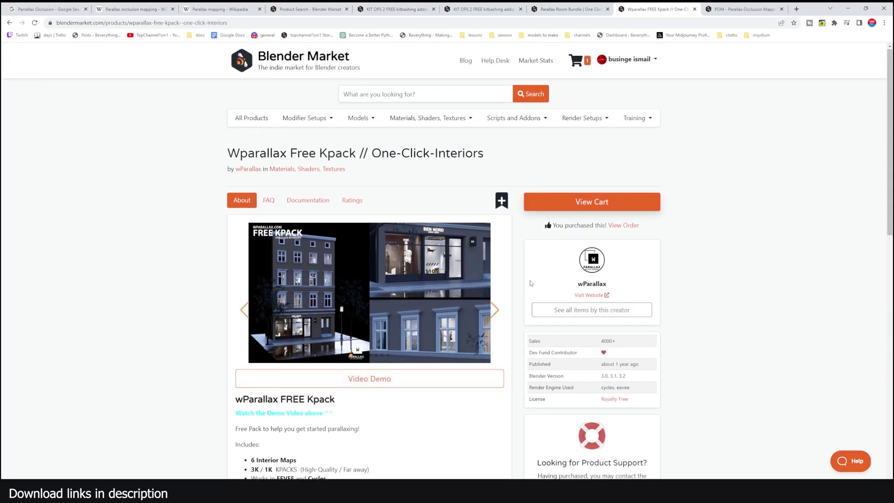
scroll(329, 345, "down", 3)
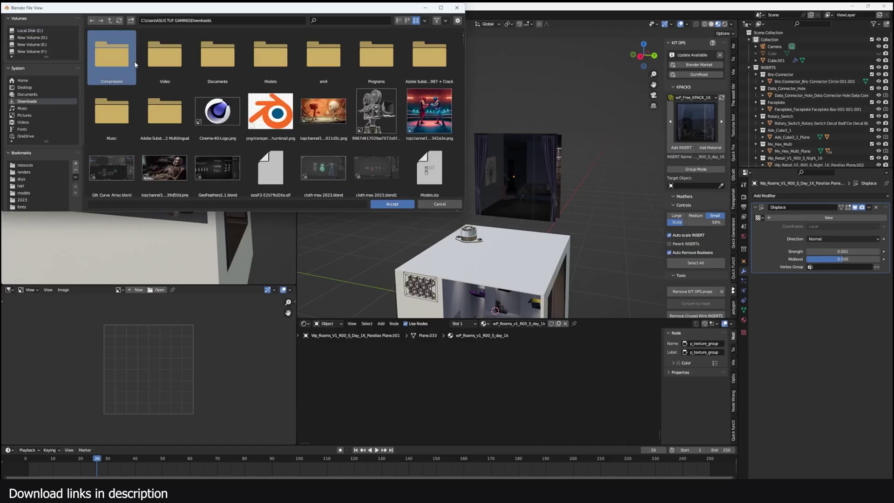
Step: Try to set the new KPACK path to the inner WP_Blender_Free folder under Downloads, Compressed, WP_Blender_Free
double_click(112, 55)
scroll(368, 81, "down", 3)
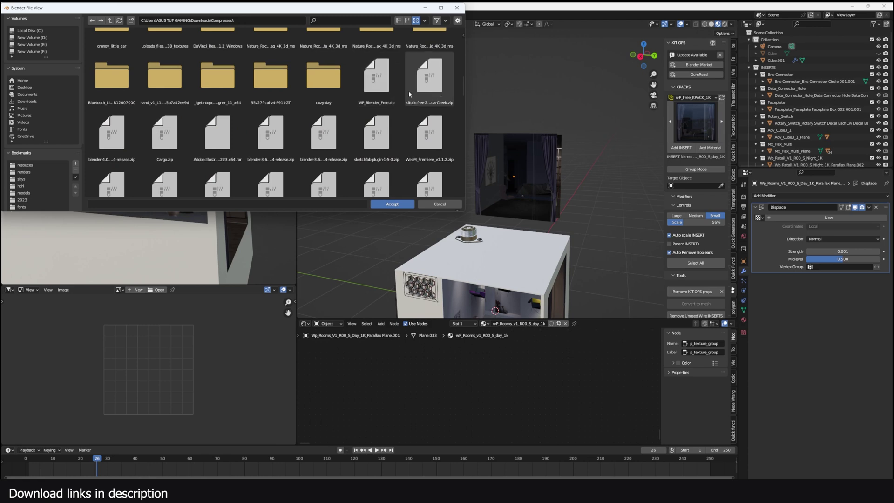
scroll(392, 140, "up", 5)
scroll(391, 138, "up", 2)
double_click(104, 51)
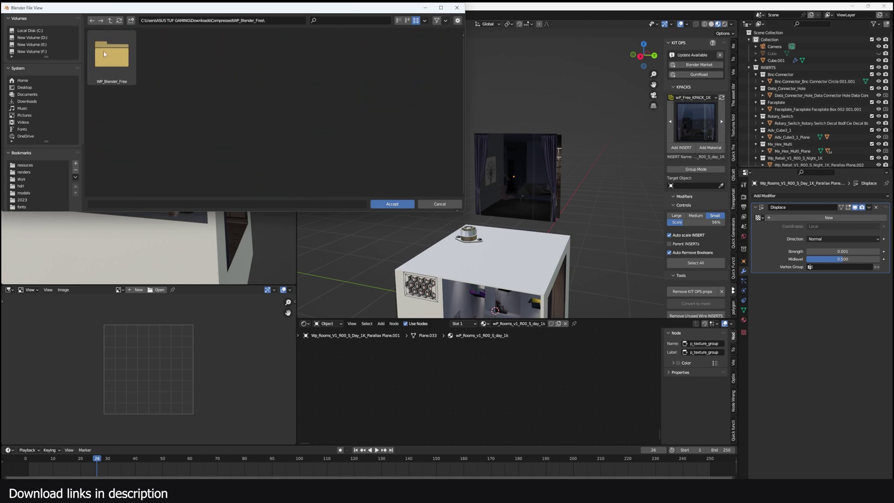
double_click(106, 55)
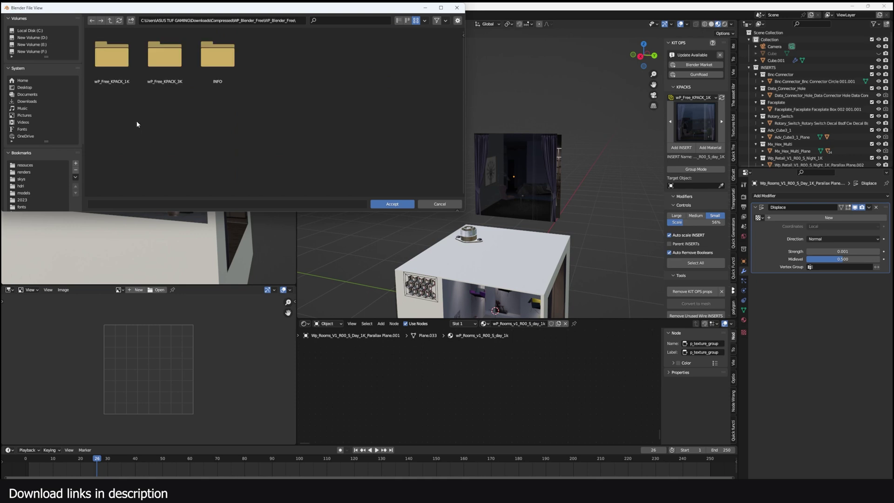
left_click_drag(135, 122, 369, 123)
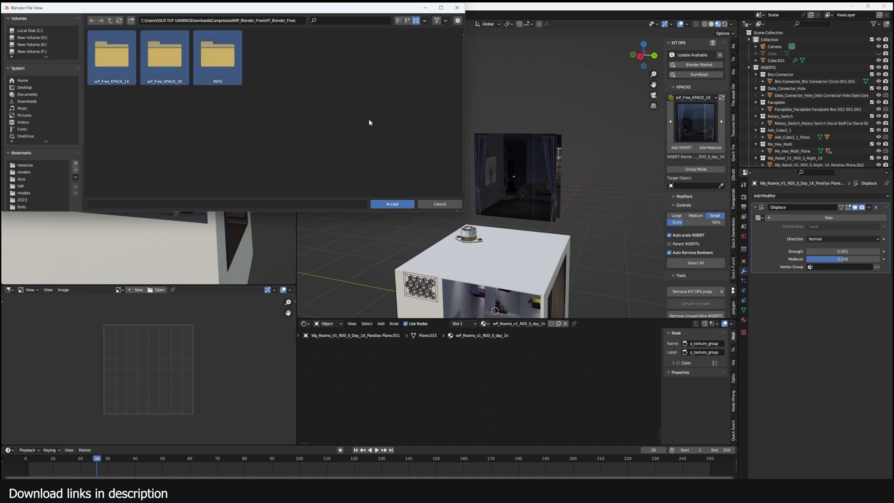
left_click(398, 205)
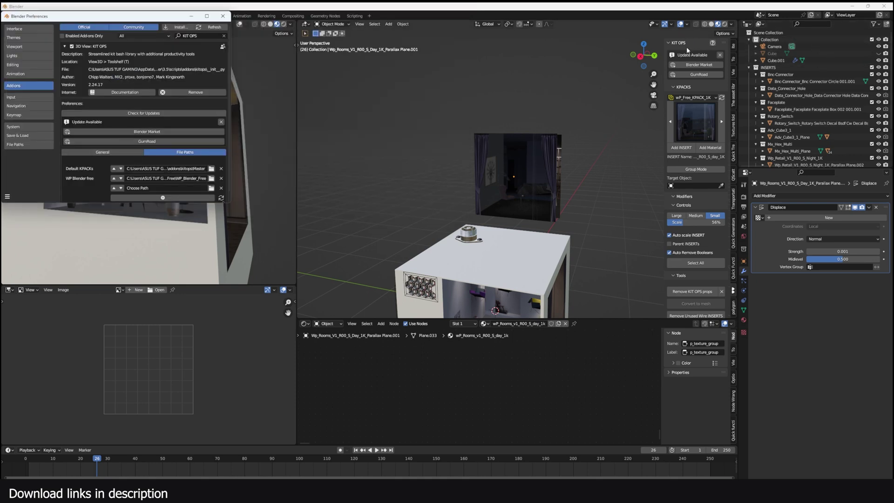
Step: Switch the active KPACK to wP_Free_KPACK_3K and show its insert thumbnails
left_click(721, 122)
left_click(722, 122)
left_click(686, 98)
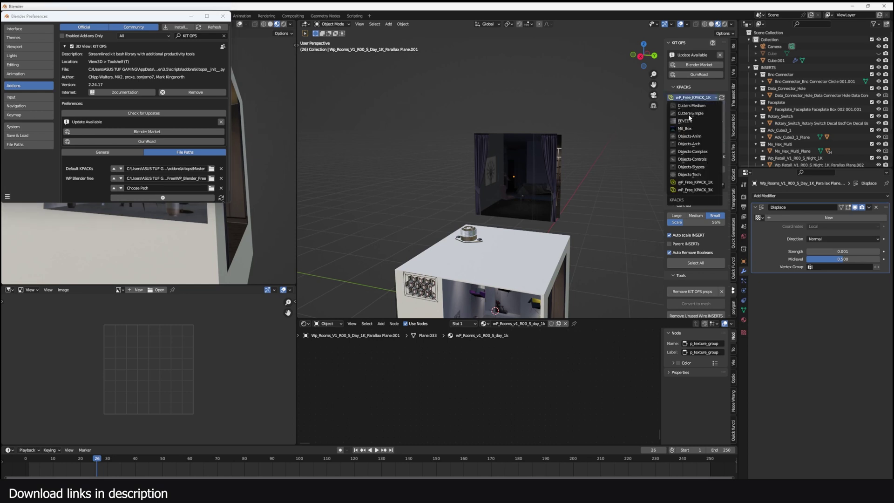
left_click(695, 190)
left_click(711, 136)
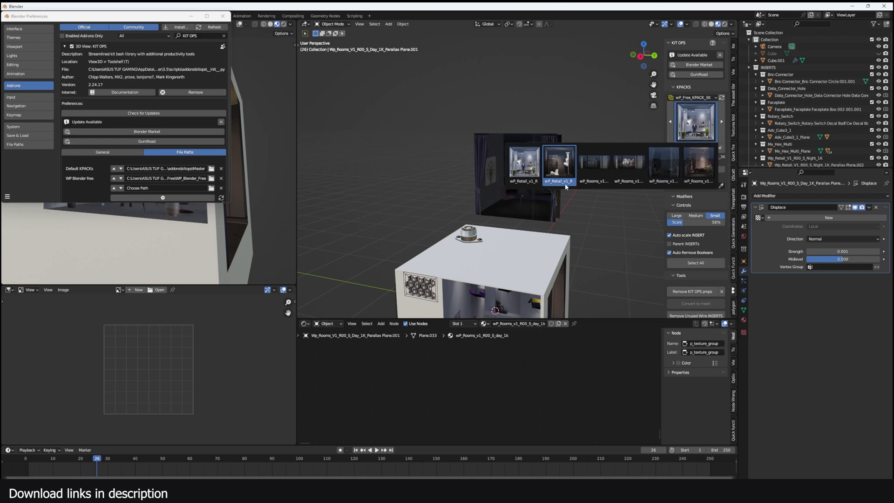
Step: Add a new cube at the 3D cursor and stretch it along X to about 3 times its width
scroll(559, 219, "down", 4)
middle_click_drag(645, 197, 502, 205, "shift")
key("shift+a")
mouse_move(489, 207)
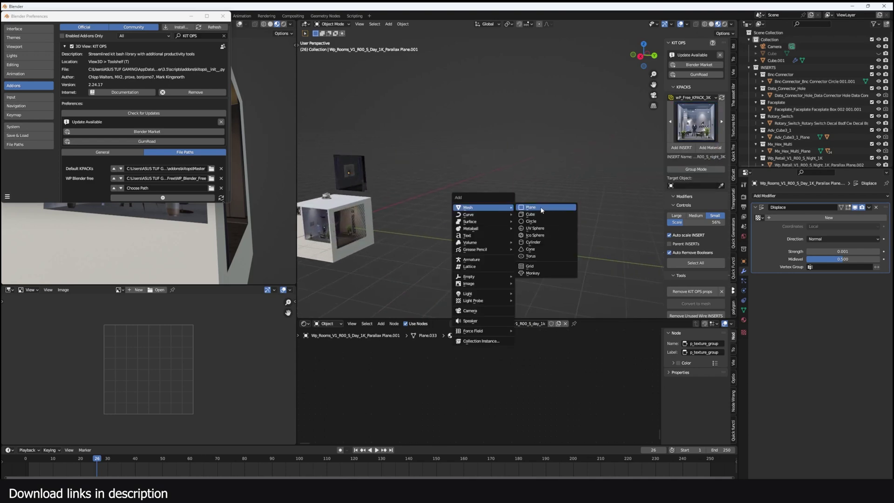
left_click(531, 214)
key("s")
key("x")
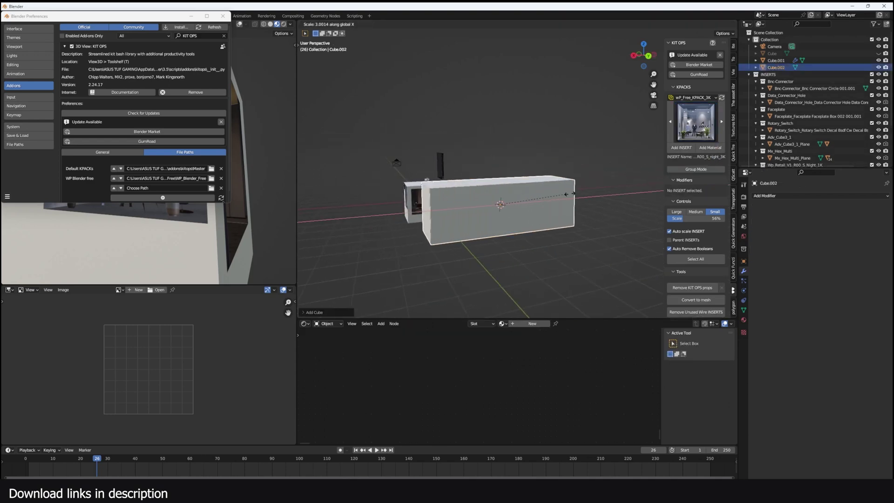
left_click(570, 194)
Step: Add the large daytime rooms insert, wP_Rooms_v1_R00_L_day_3K, to the long front face of the stretched cube
left_click(705, 113)
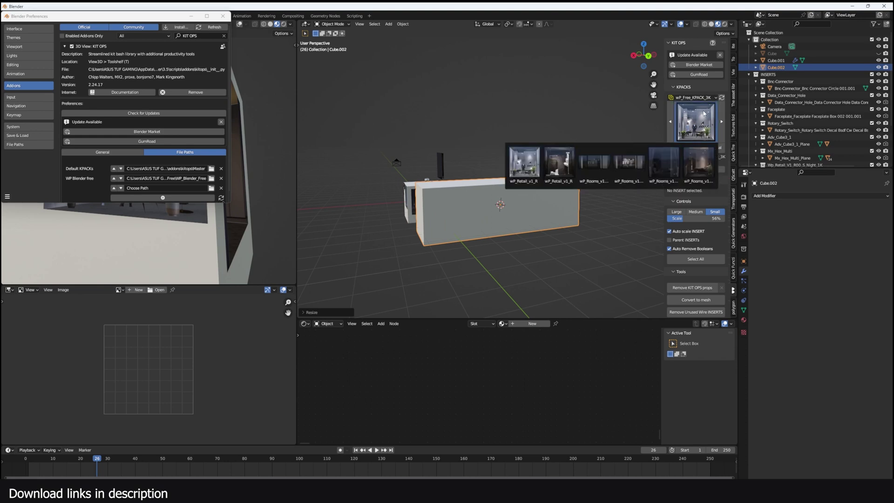
left_click(704, 113)
left_click(698, 121)
left_click(605, 171)
scroll(601, 194, "up", 1)
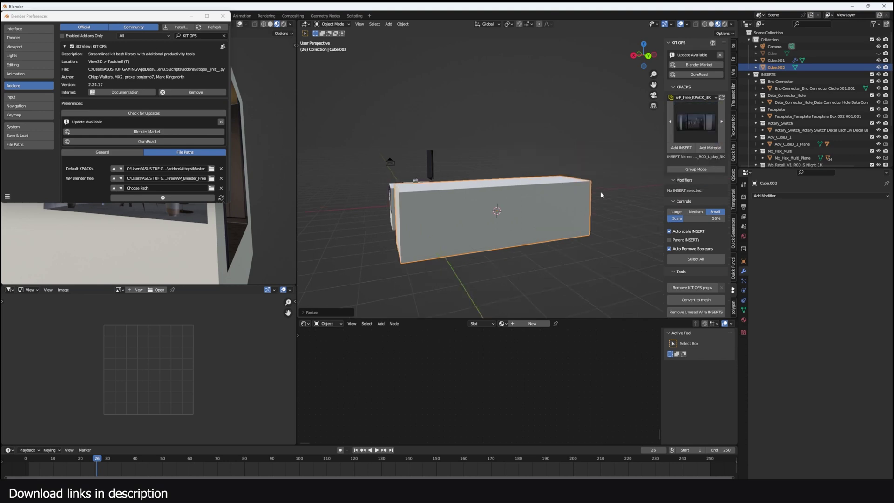
left_click(694, 148)
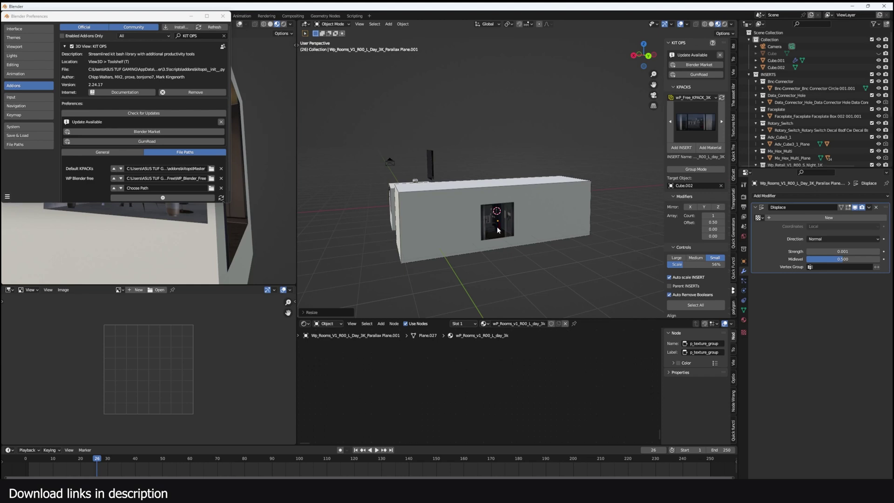
left_click(498, 229)
Step: Stretch the placed room window plane along X into a wide rectangle
scroll(524, 233, "up", 2)
middle_click_drag(495, 226, 491, 204)
scroll(496, 226, "up", 1)
scroll(492, 203, "down", 1)
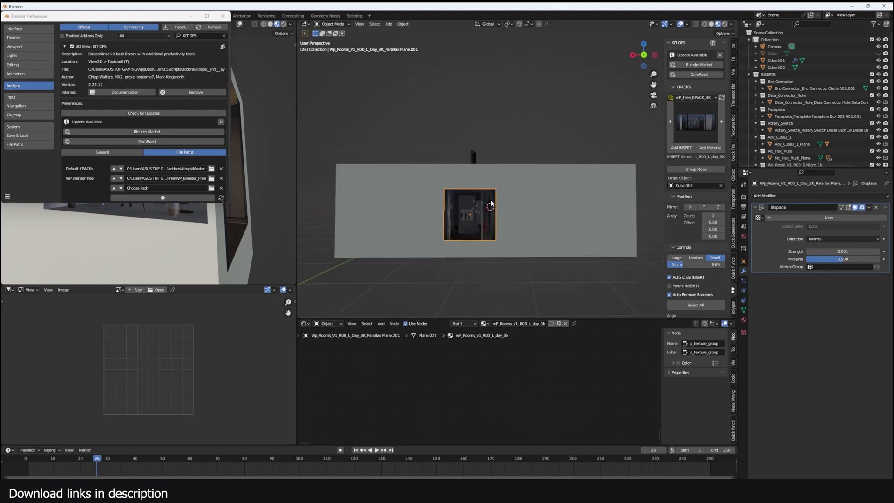
key("s")
key("x")
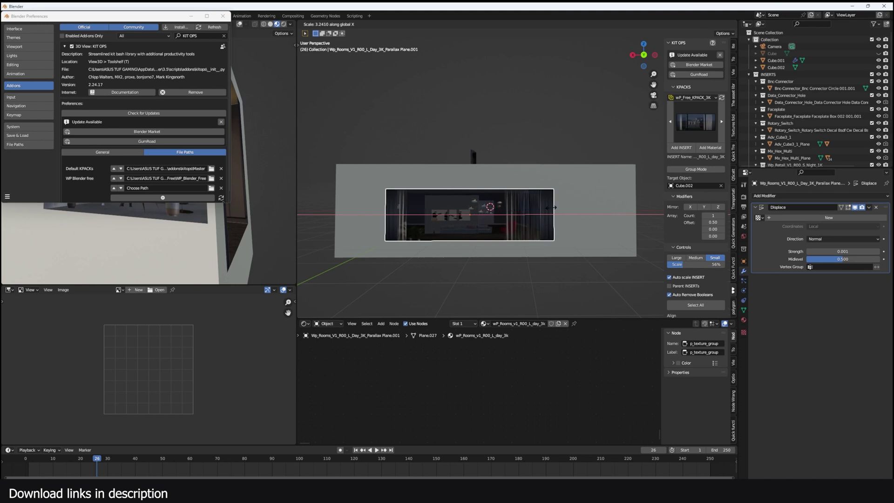
left_click(530, 212)
Step: Enlarge the placed room window plane uniformly and adjust its depth along Y against the block's front face
middle_click_drag(531, 214, 539, 225)
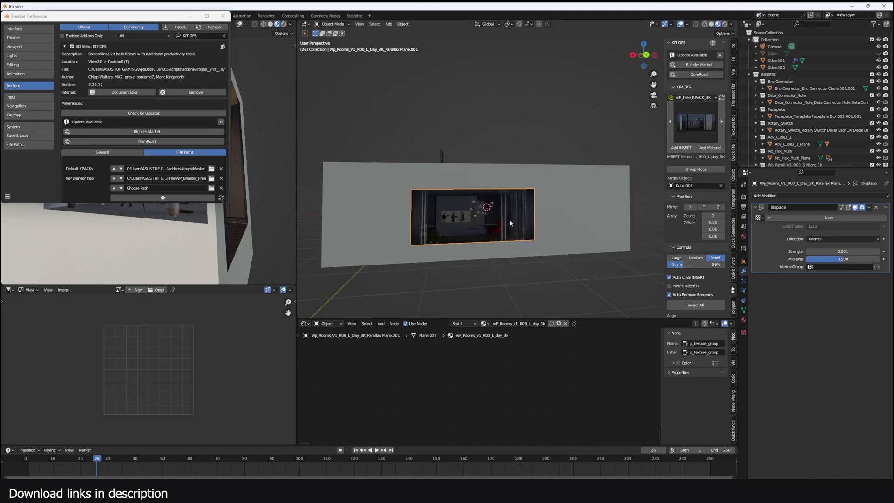
key("s")
left_click(537, 218)
key("g")
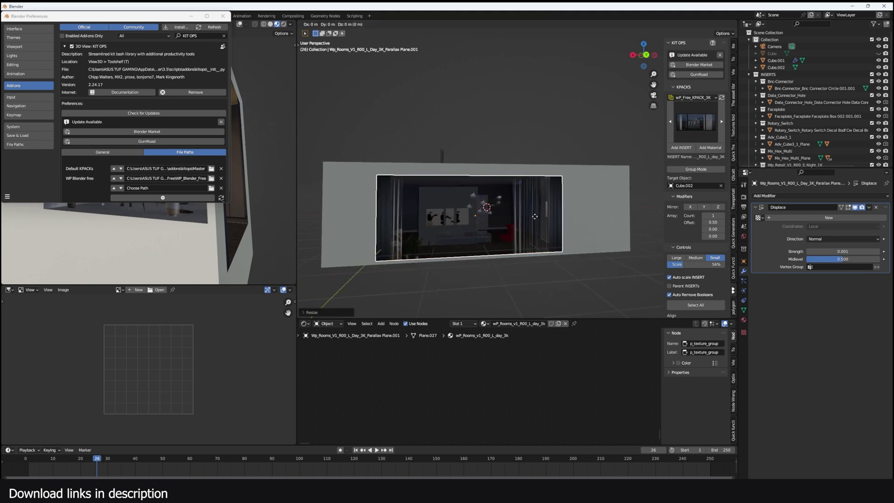
key("y")
left_click(533, 219)
middle_click_drag(528, 219, 624, 165)
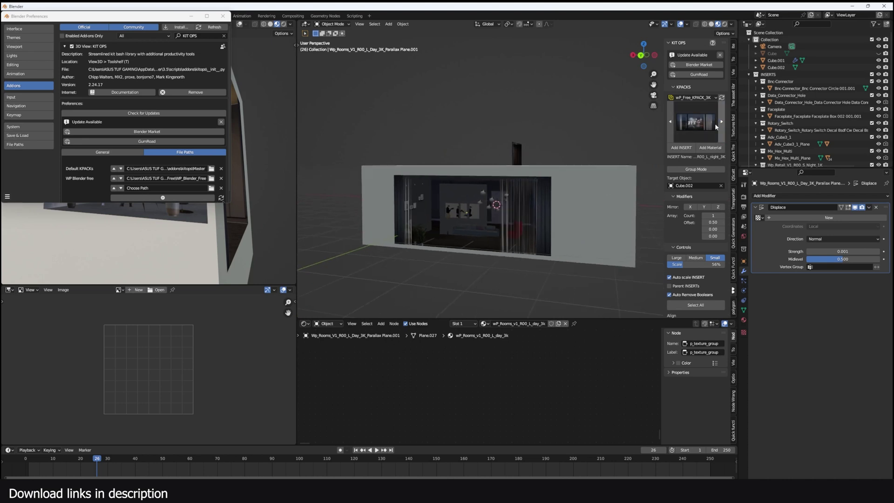
Step: Add the small night room insert, wP_Rooms_v1_R00_S_night_3K, beside the large window and enlarge it on the block's front face
left_click(699, 126)
left_click(702, 148)
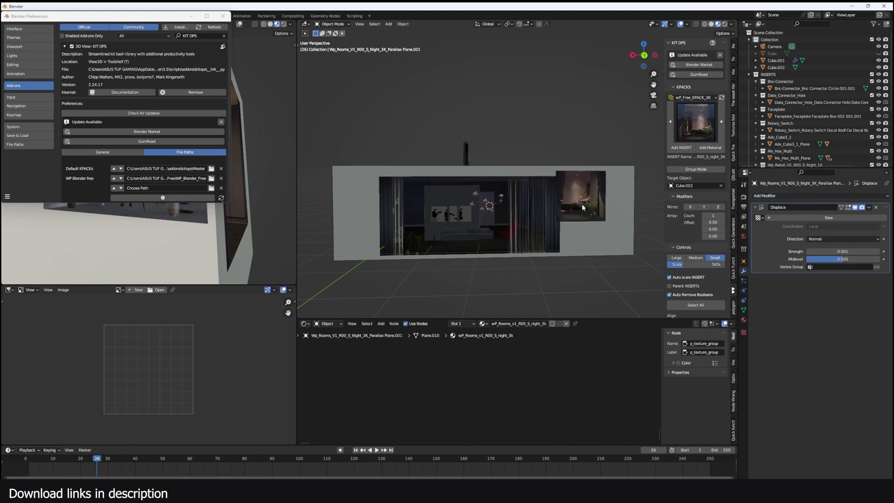
middle_click_drag(593, 216, 529, 228)
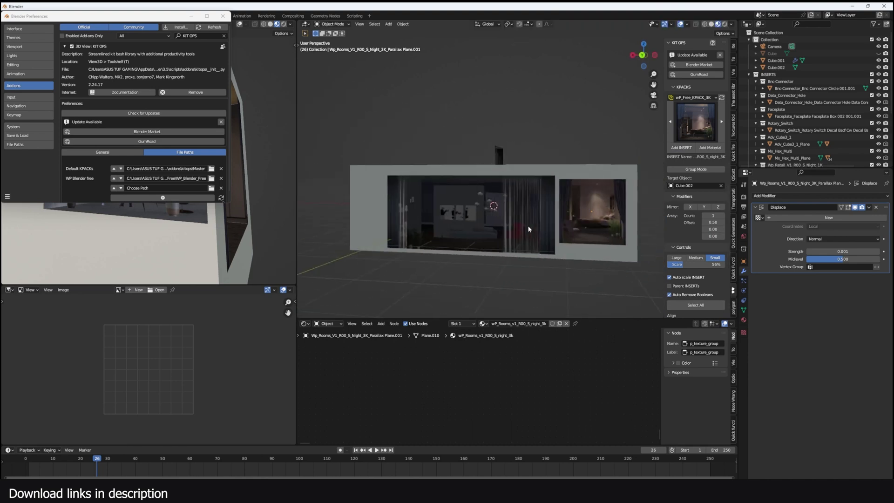
Step: Search all objects in the asset library for "building"
left_click(733, 96)
left_click(685, 93)
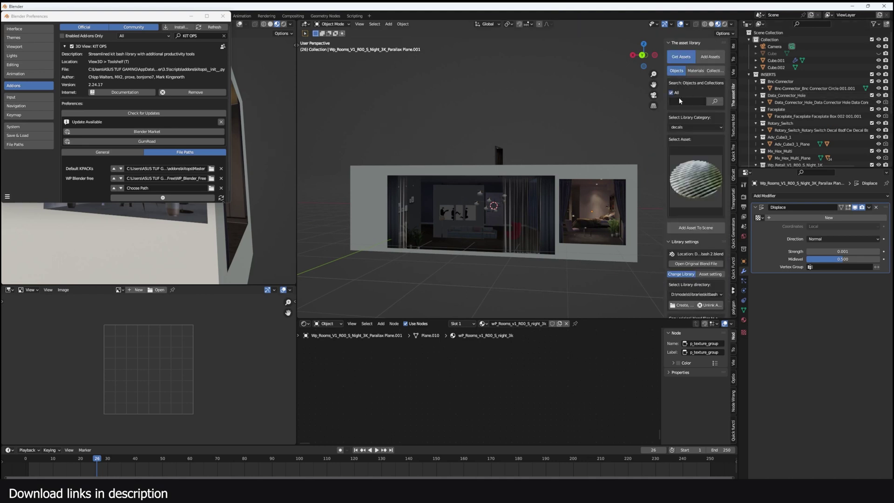
left_click(685, 101)
type("building")
key("Return")
Step: Select all visible objects in the scene and delete them
key("a")
key("x")
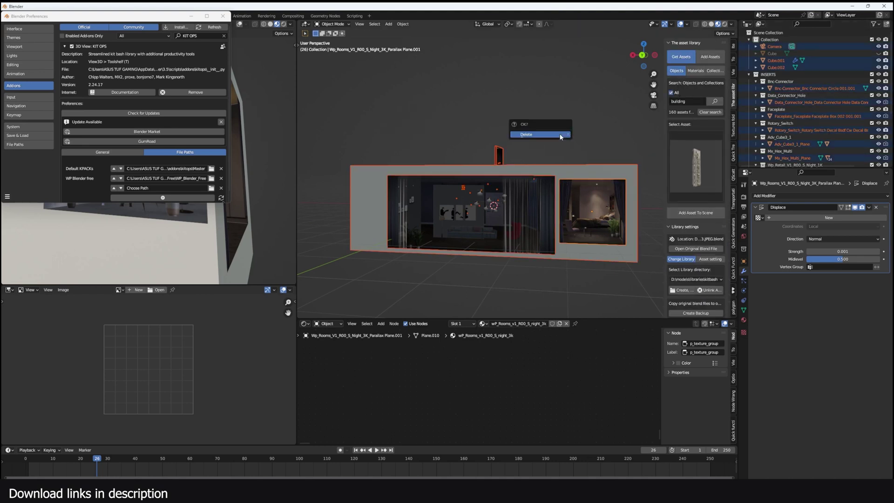
left_click(560, 135)
Step: Choose the red-brick building with large windows from the found assets and add it to the scene
left_click(697, 182)
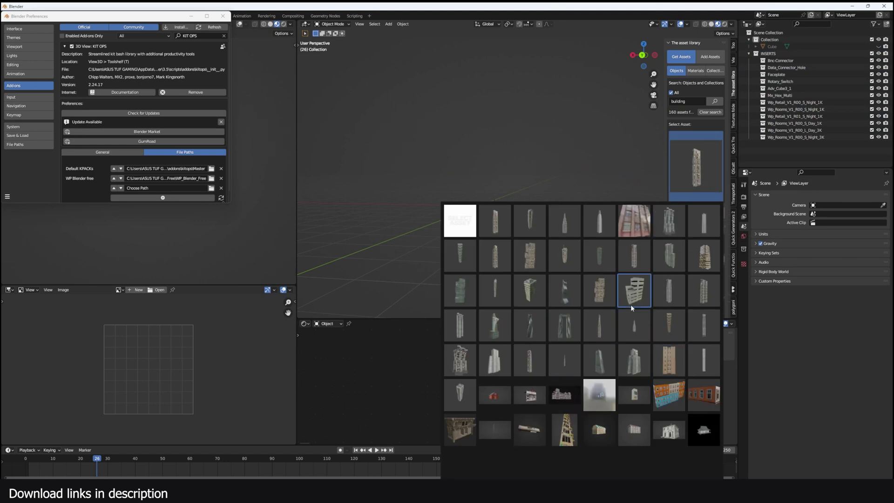
scroll(599, 429, "down", 5)
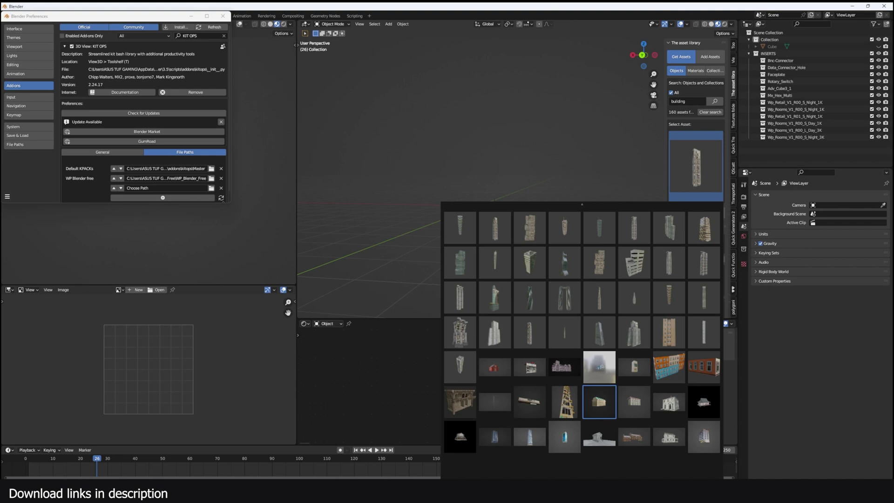
left_click(680, 256)
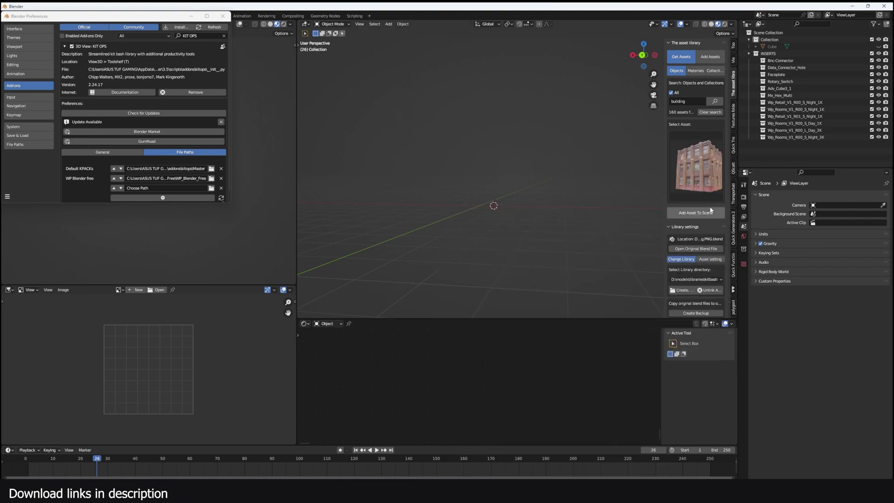
left_click(696, 212)
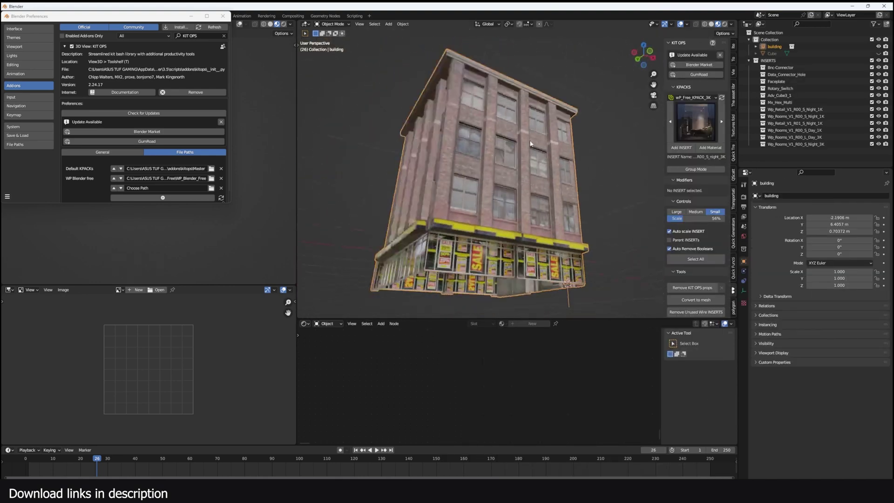
Step: Place the small night room insert, wP_Rooms_v1_R00_S_night_3K, on an upper facade window of the brick building and fit it to the frame
middle_click_drag(580, 150, 603, 189)
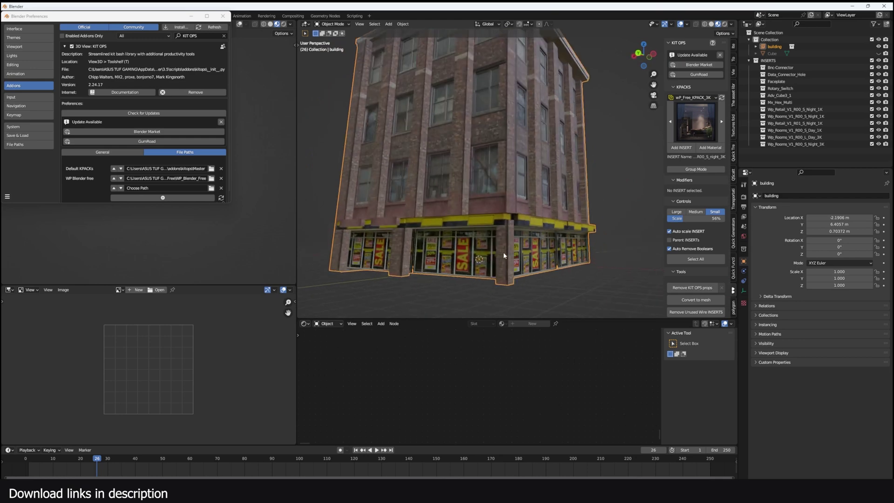
middle_click_drag(504, 255, 484, 246)
left_click(721, 122)
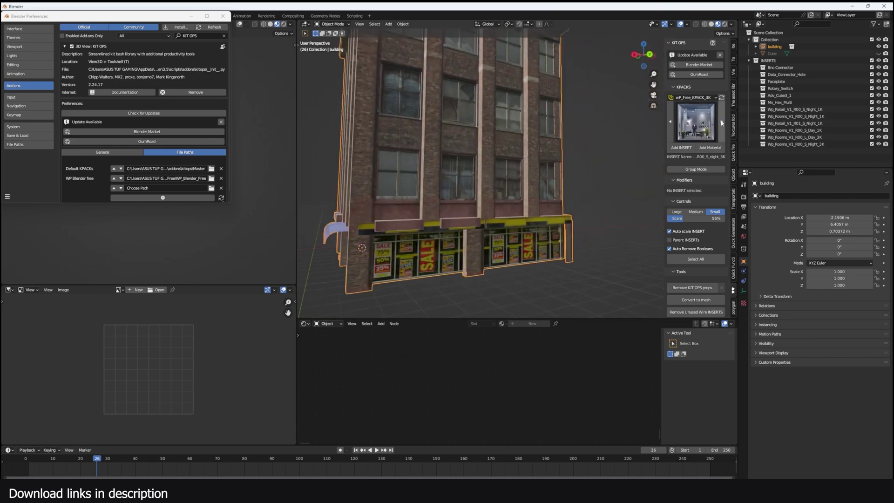
middle_click_drag(490, 117, 522, 139)
scroll(447, 116, "down", 1)
scroll(523, 139, "up", 1)
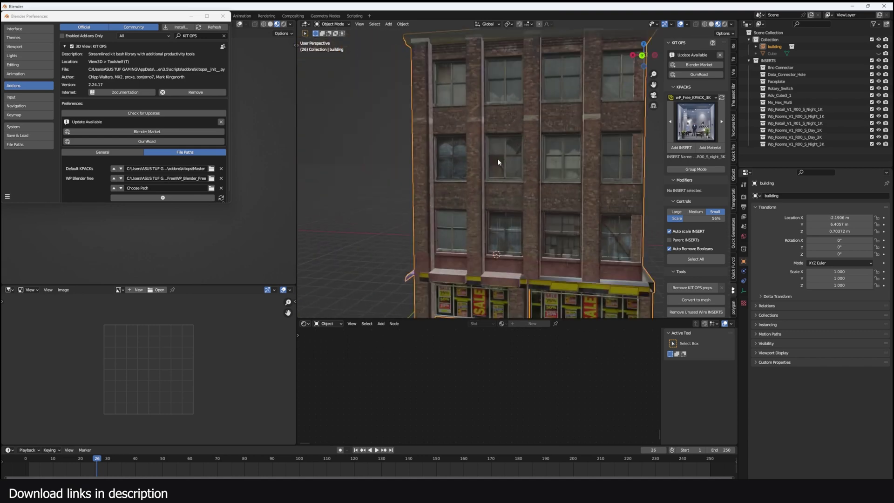
right_click(498, 159, "shift")
left_click(704, 131)
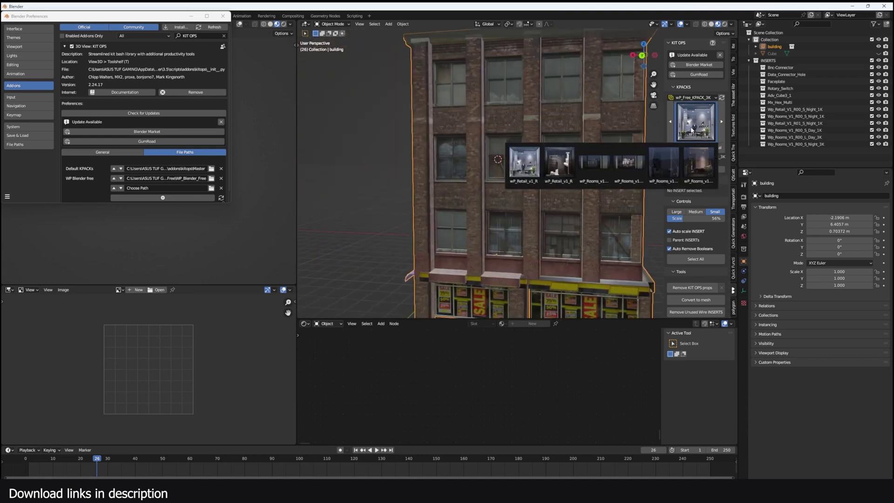
left_click(692, 166)
left_click(684, 148)
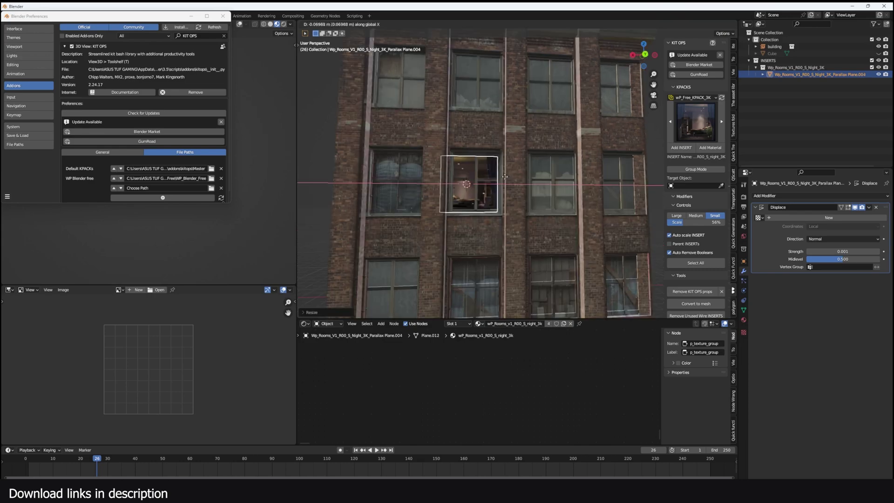
left_click(512, 173)
Step: Reveal all hidden objects in the scene and clear the selection
key("alt+a")
middle_click_drag(511, 169, 537, 193)
scroll(477, 164, "up", 3)
left_click(558, 189)
key("h")
key("alt+h")
key("alt+a")
left_click(526, 193)
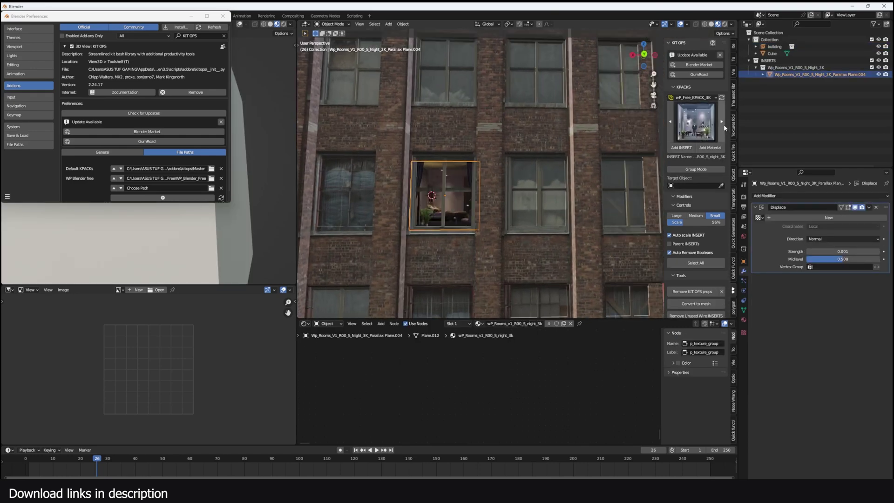
Step: Place the small day room insert, wP_Rooms_v1_R00_S_day_3K, on the neighbouring facade window and adjust its height along Z
left_click(724, 128)
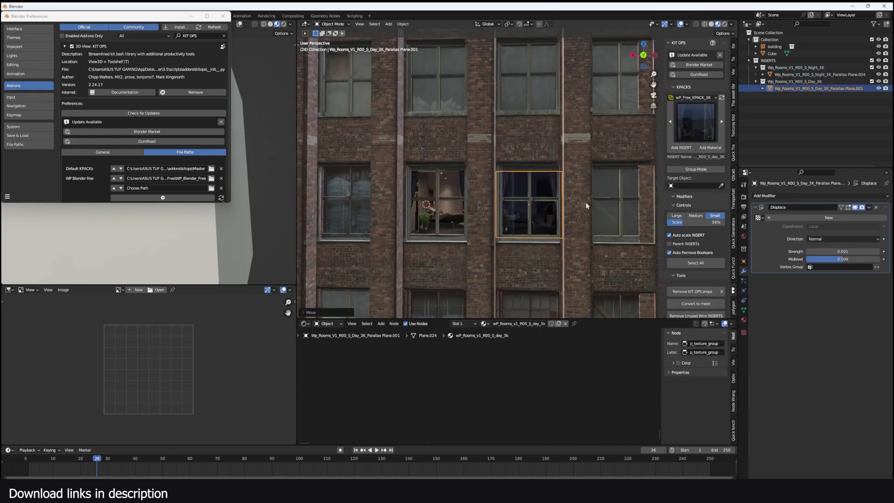
key("s")
key("z")
left_click(587, 199)
key("alt+a")
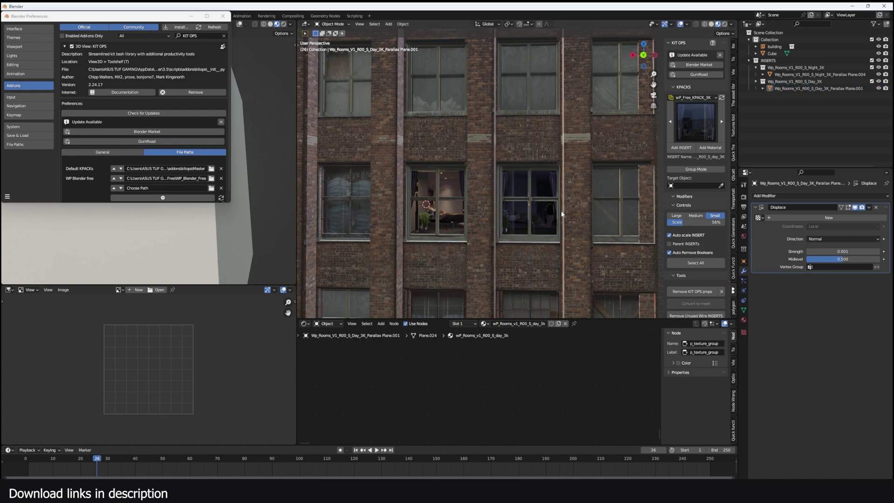
Step: Place the large night room insert, wP_Rooms_v1_R00_L_night_1K, from wP_Free_KPACK_1K over a ground-floor shopfront of the brick building
scroll(561, 214, "down", 4)
mouse_move(562, 213)
middle_mouse_down()
mouse_move(595, 201)
mouse_move(558, 199)
middle_mouse_up()
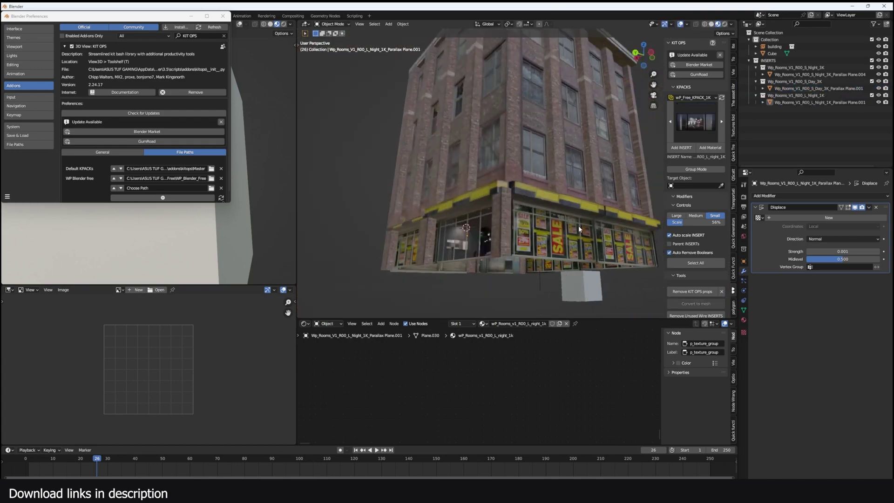
middle_click_drag(578, 225, 609, 217)
middle_click_drag(569, 229, 571, 224)
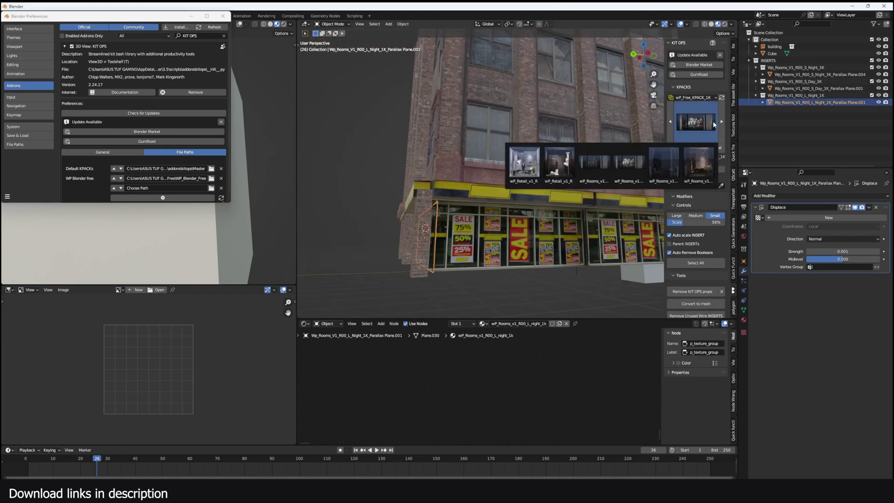
middle_click_drag(590, 140, 488, 155)
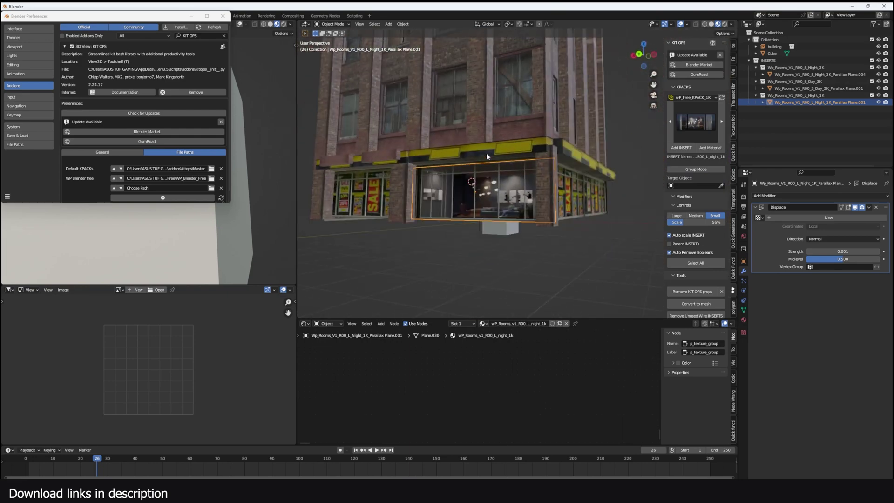
Step: Switch to the browser and review the Parallax Room Bundle product page, covering its included content, intended users and features
left_click(852, 7)
scroll(566, 192, "up", 10)
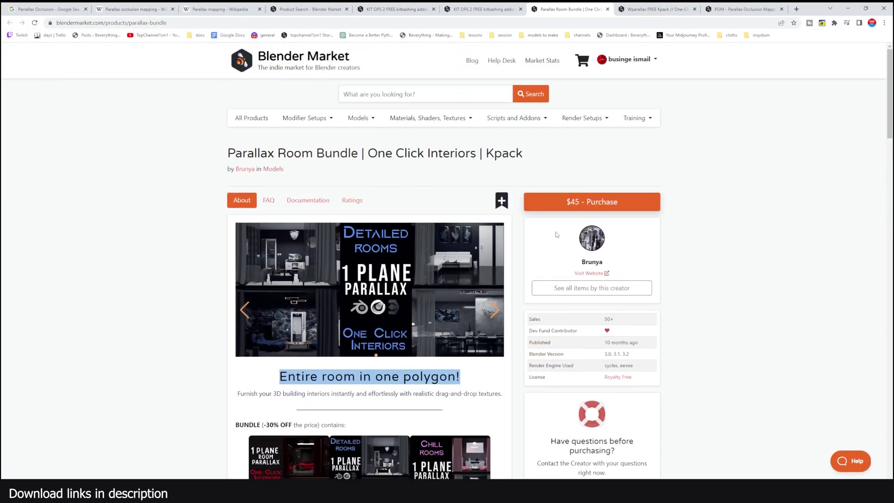
scroll(616, 175, "down", 2)
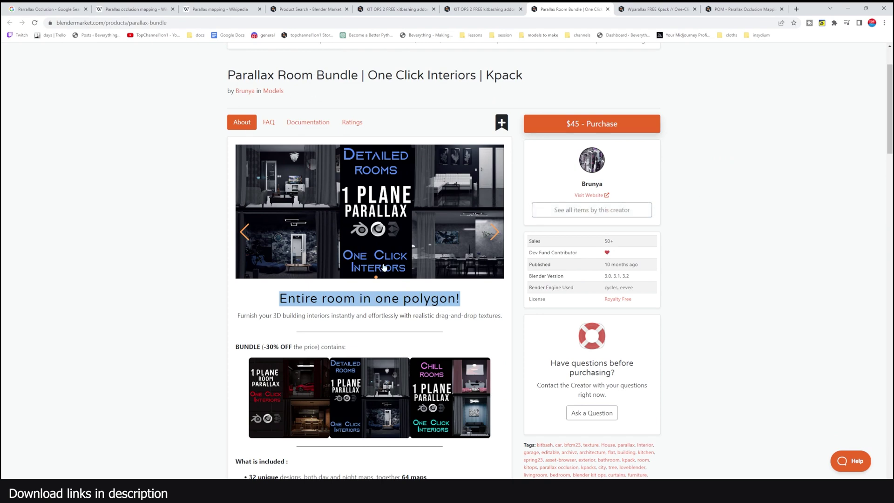
scroll(384, 267, "down", 15)
scroll(364, 285, "up", 4)
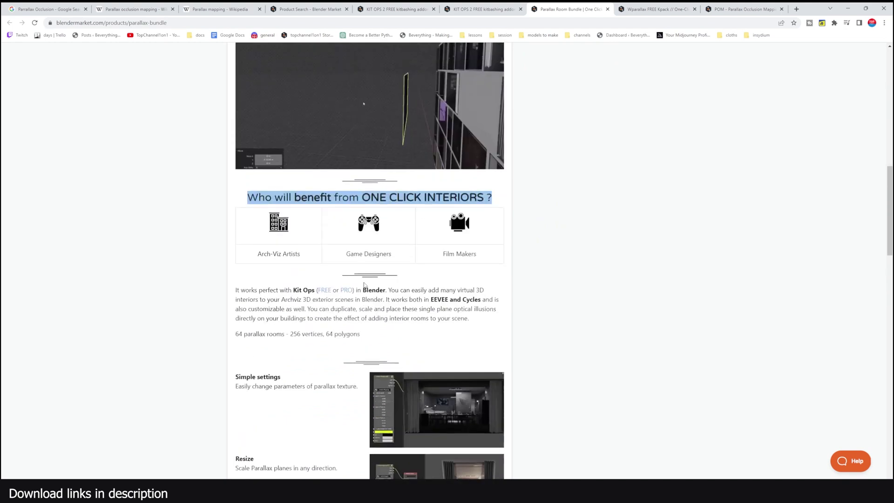
scroll(365, 285, "up", 5)
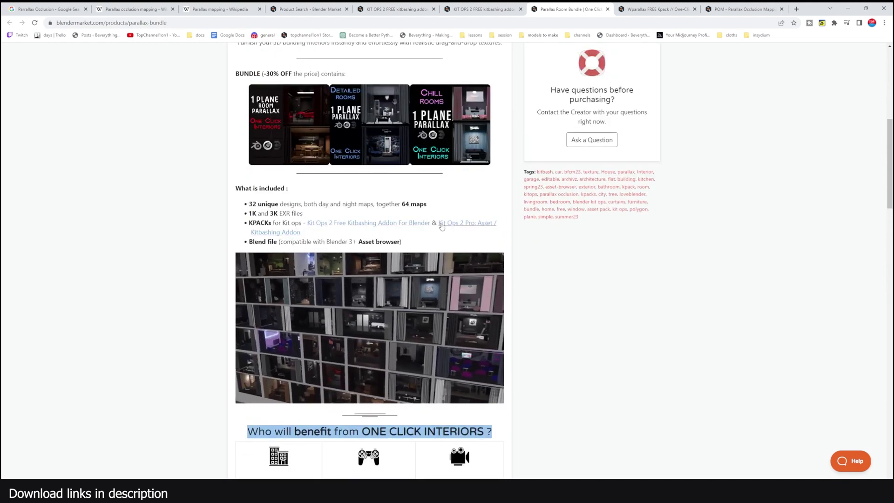
scroll(460, 260, "down", 3)
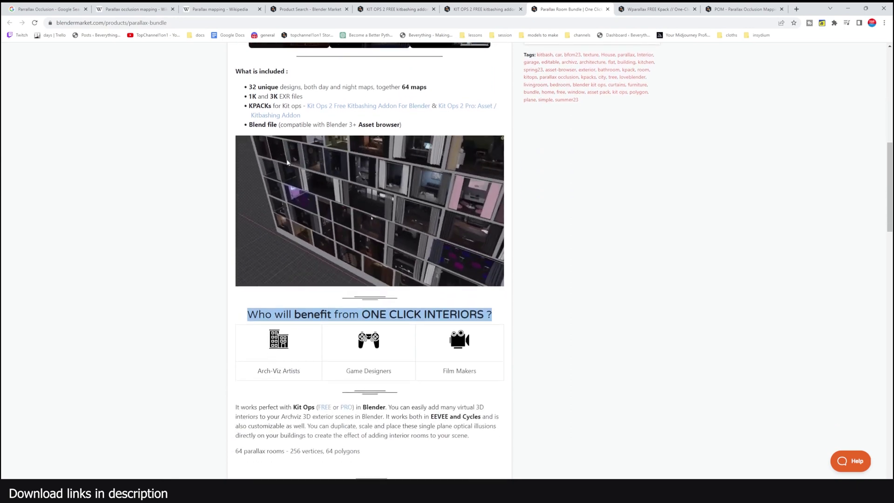
scroll(354, 199, "down", 2)
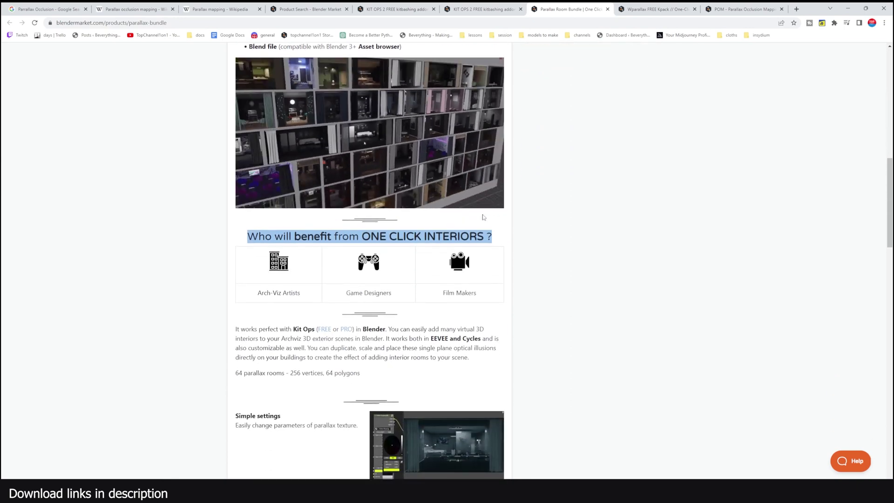
scroll(467, 144, "down", 9)
scroll(427, 293, "up", 5)
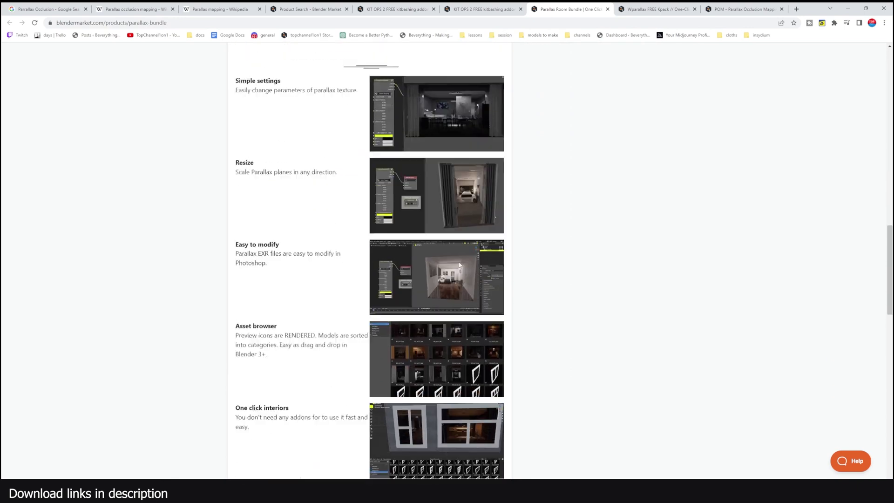
scroll(396, 225, "down", 3)
scroll(395, 221, "down", 2)
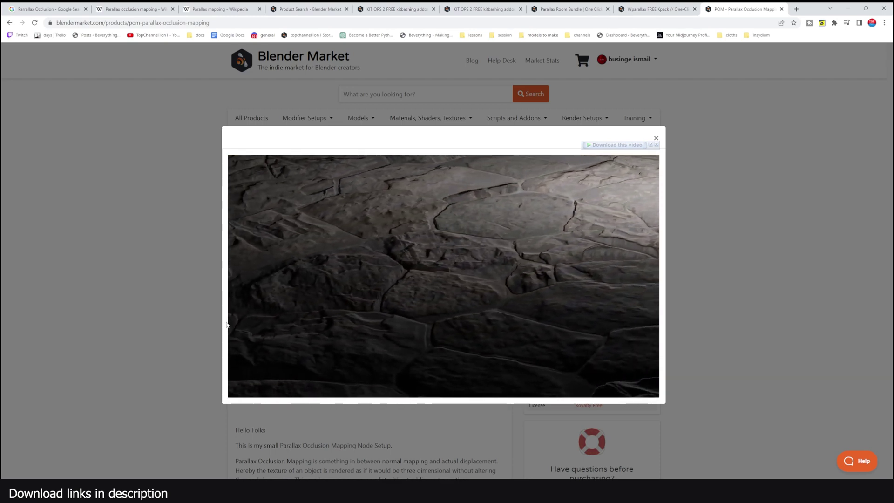
Step: Close the demo video on the Pom - Parallax Occlusion Mapping page, browse its preview images and read the product description
left_click(146, 142)
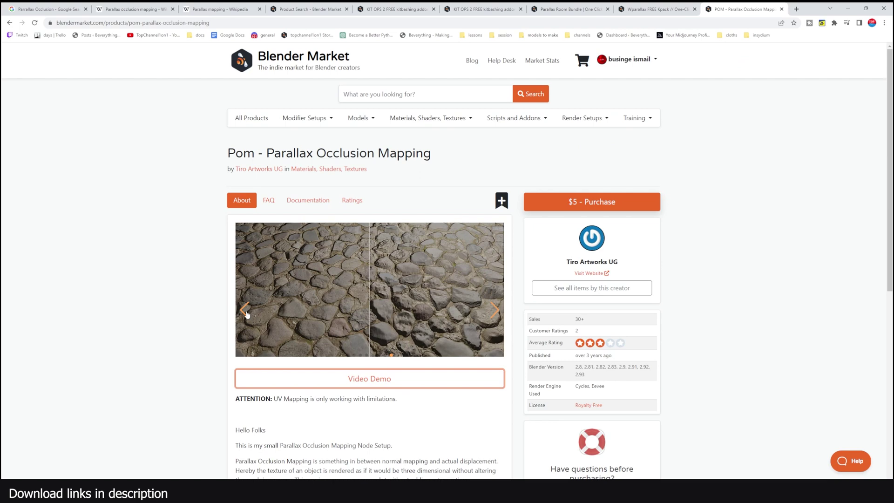
left_click(489, 314)
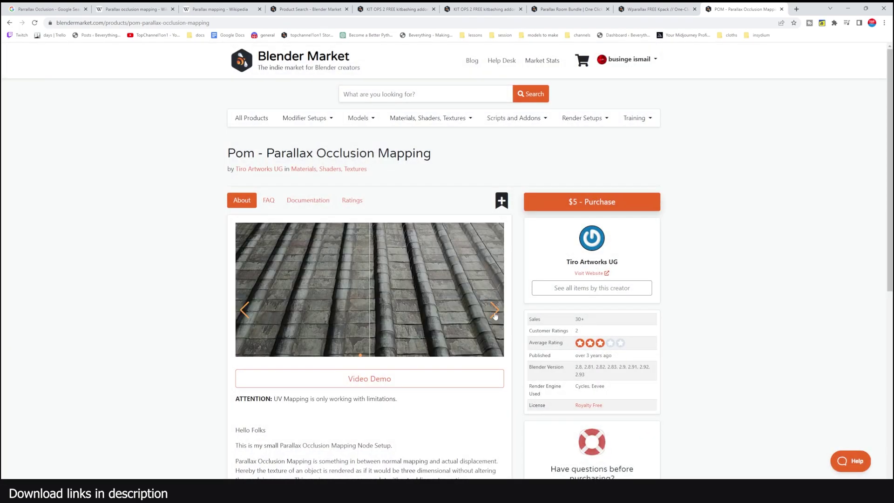
left_click(495, 309)
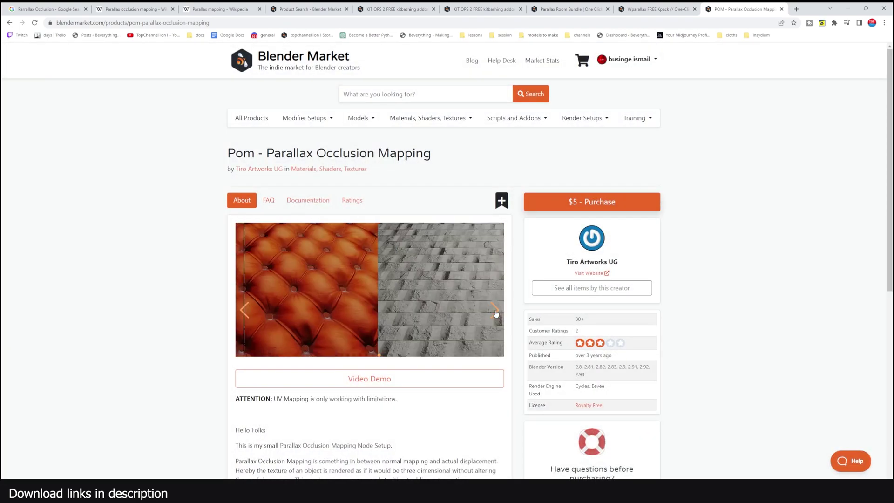
left_click(495, 309)
left_click(495, 310)
scroll(450, 425, "down", 1)
scroll(451, 425, "down", 7)
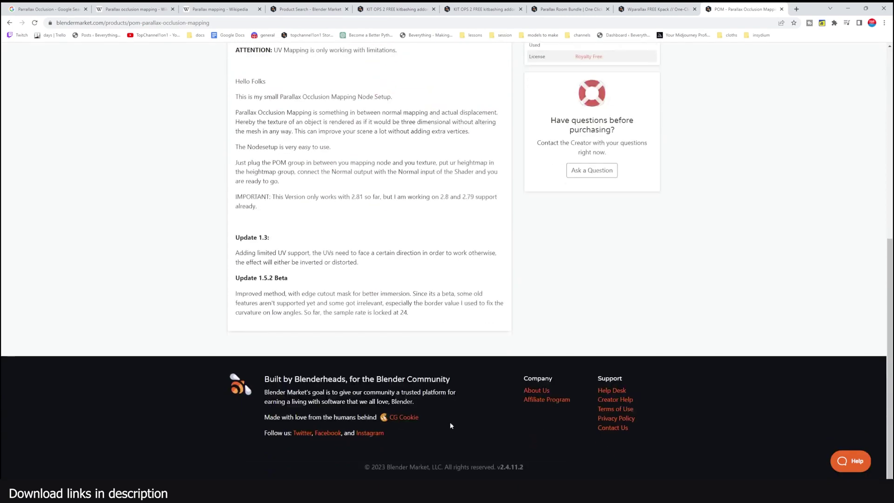